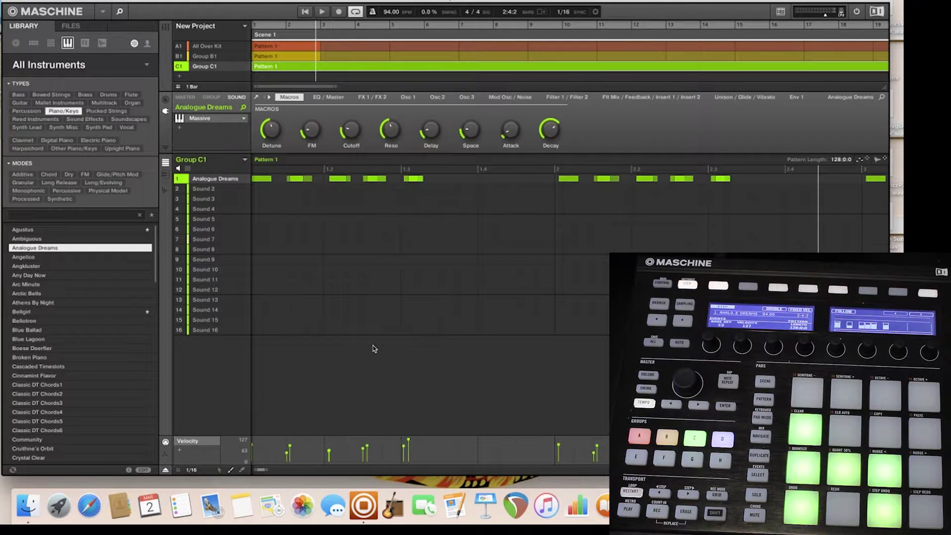
{"action": "left_click_drag", "start_coordinate": [259, 470], "coordinate": [258, 469]}
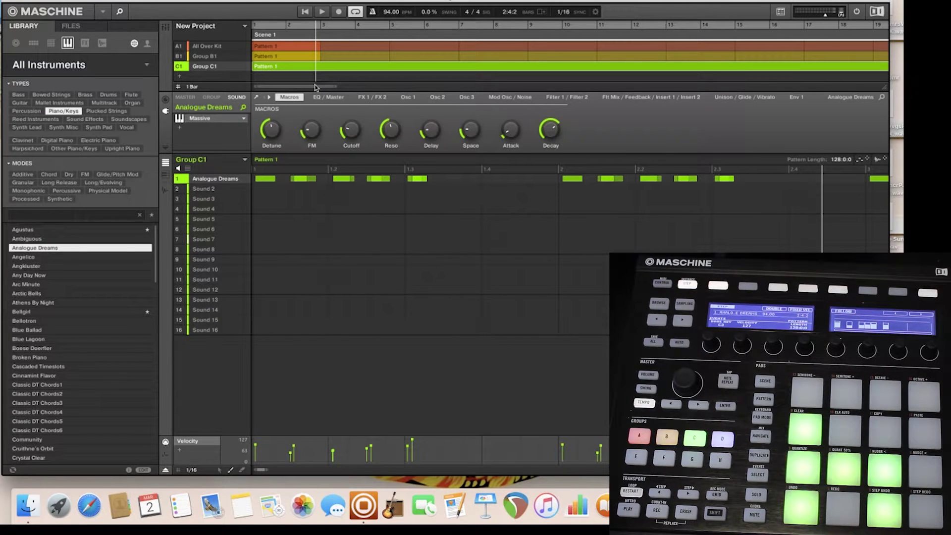
{"action": "left_click_drag", "start_coordinate": [315, 86], "coordinate": [337, 86]}
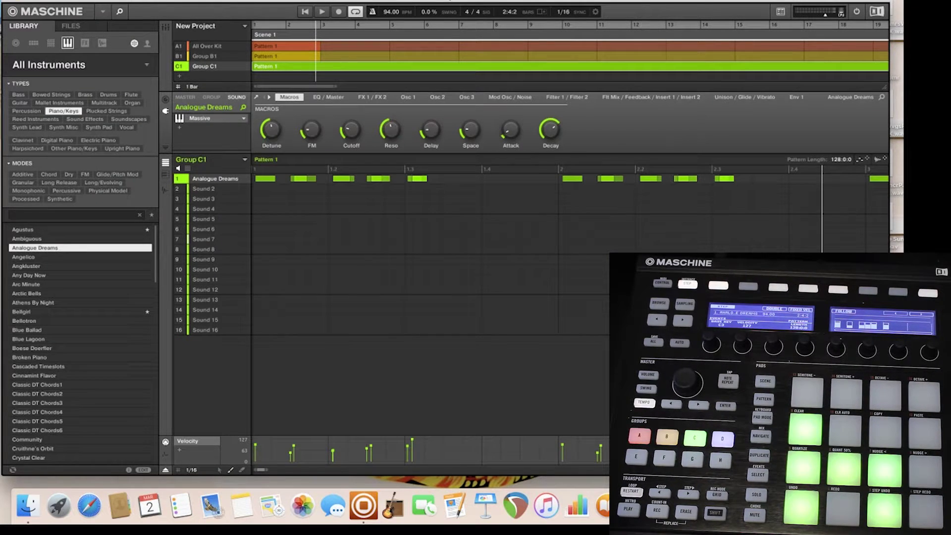
Step: Start an audio export of the project and open the choice of its destination folder
{"action": "left_click", "coordinate": [64, 0]}
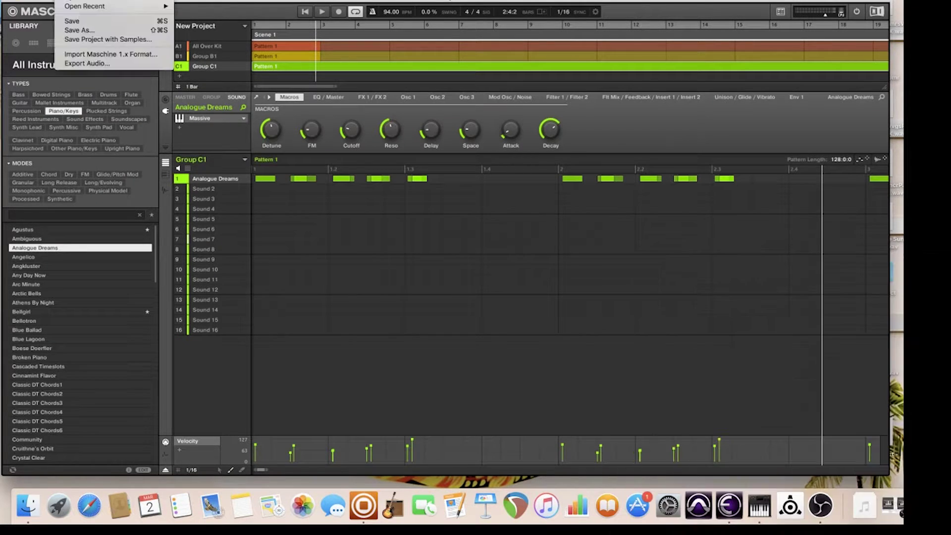
{"action": "left_click", "coordinate": [76, 64]}
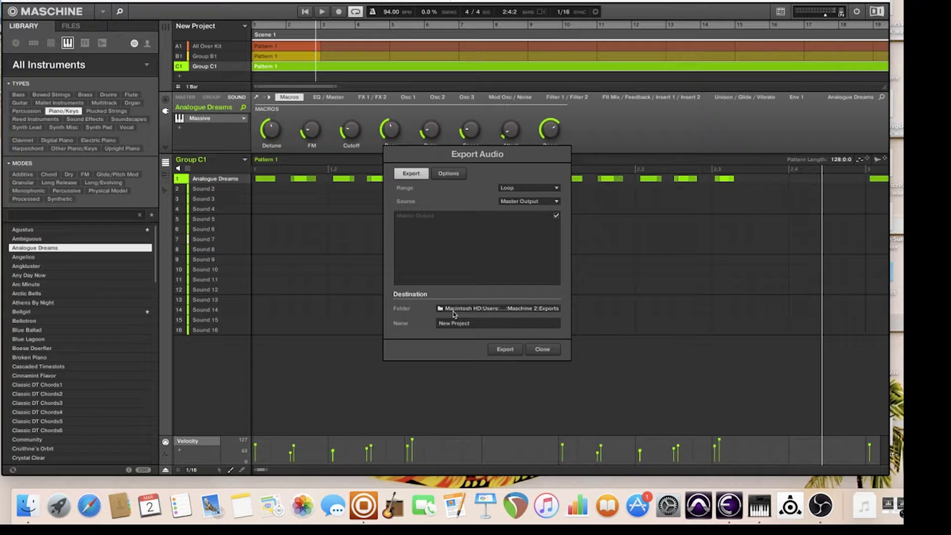
{"action": "left_click", "coordinate": [454, 312]}
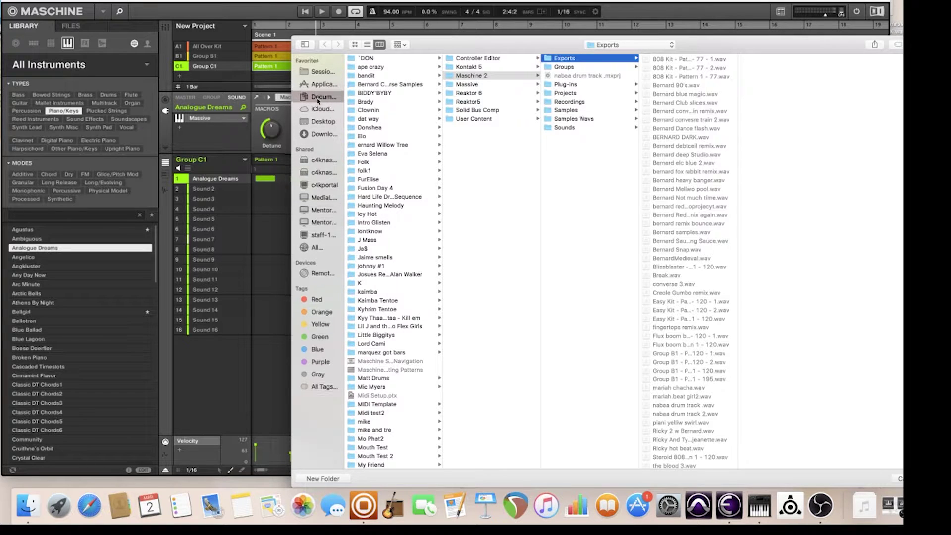
Step: Create a folder named Test2 in Documents and set it as the export destination
{"action": "left_click", "coordinate": [307, 97]}
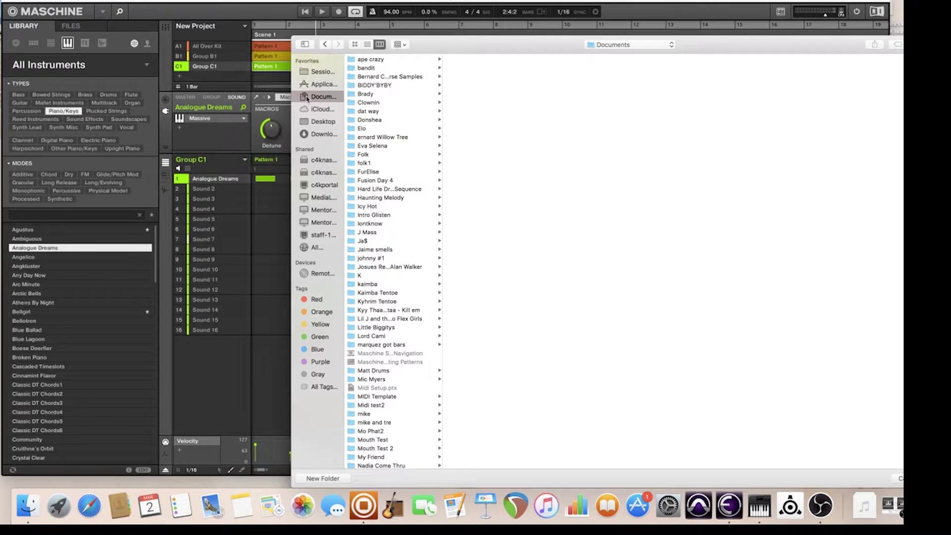
{"action": "left_click", "coordinate": [321, 479]}
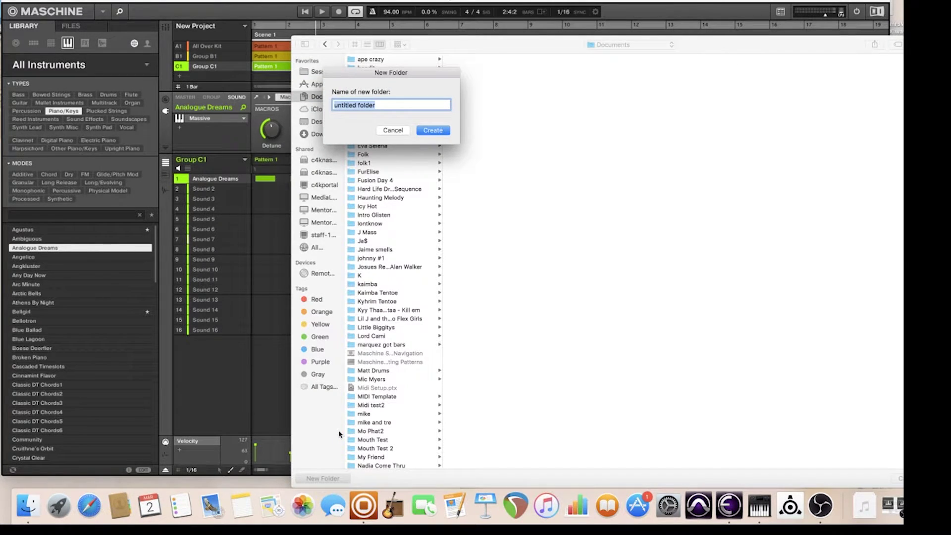
{"action": "type", "text": "Test"}
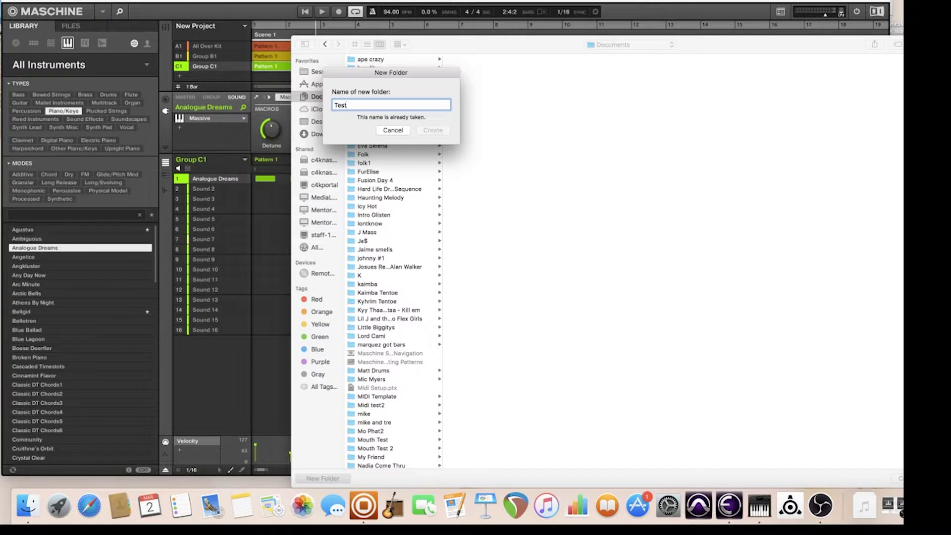
{"action": "key", "text": "super+a"}
{"action": "key", "text": "Right"}
{"action": "type", "text": "2"}
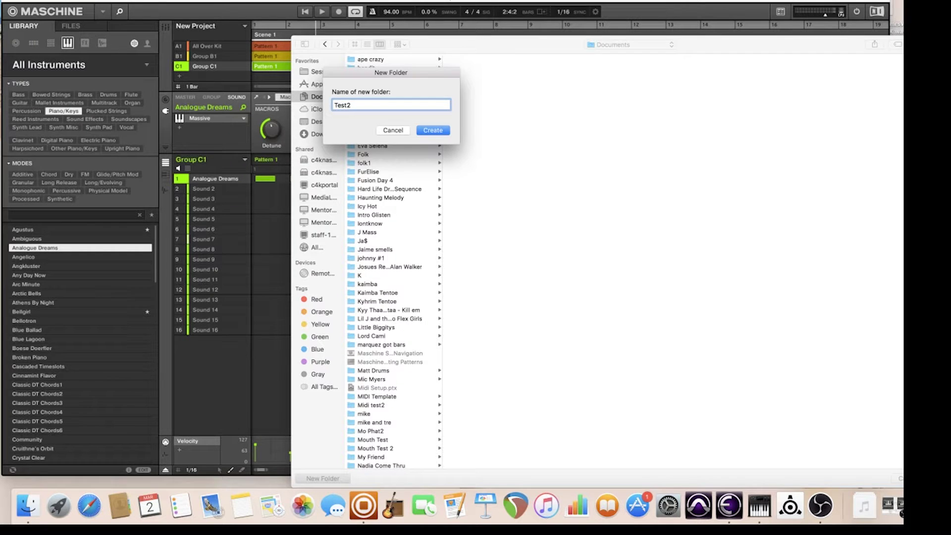
{"action": "key", "text": "Return"}
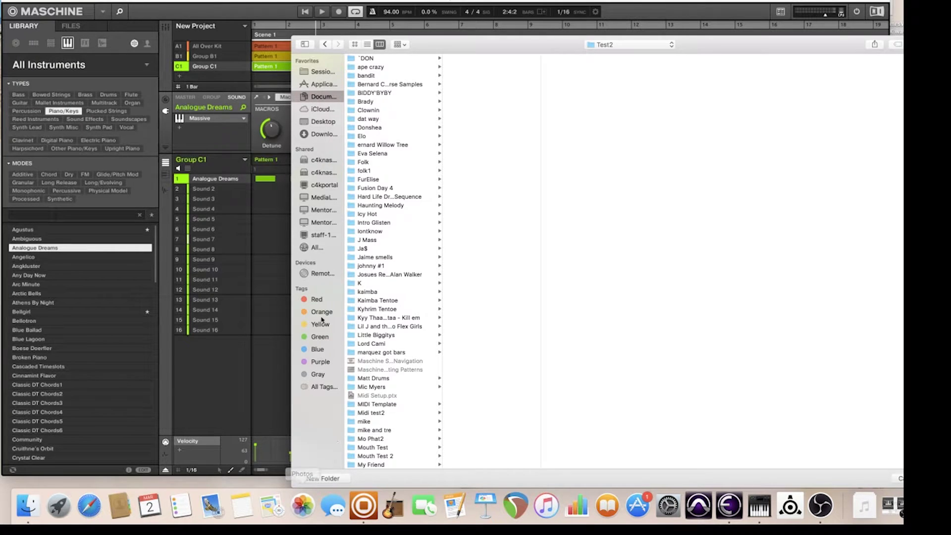
{"action": "scroll", "coordinate": [399, 270], "scroll_direction": "down", "scroll_amount": 10}
{"action": "scroll", "coordinate": [401, 274], "scroll_direction": "down", "scroll_amount": 3}
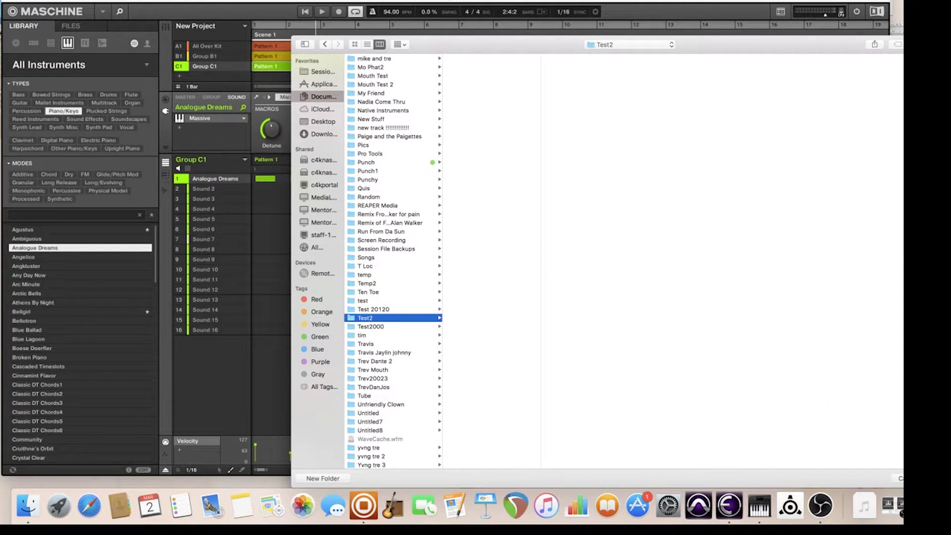
{"action": "key", "text": "Return"}
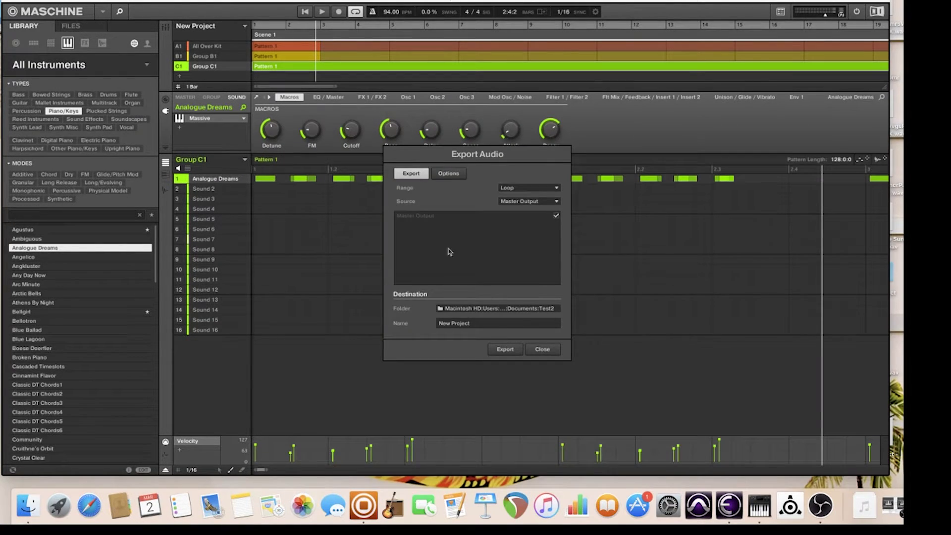
Step: Name the export Test2, export the looped master output, and close the export dialog
{"action": "left_click_drag", "start_coordinate": [482, 326], "coordinate": [357, 319]}
{"action": "key", "text": "BackSpace"}
{"action": "type", "text": "Test2"}
{"action": "left_click", "coordinate": [506, 350]}
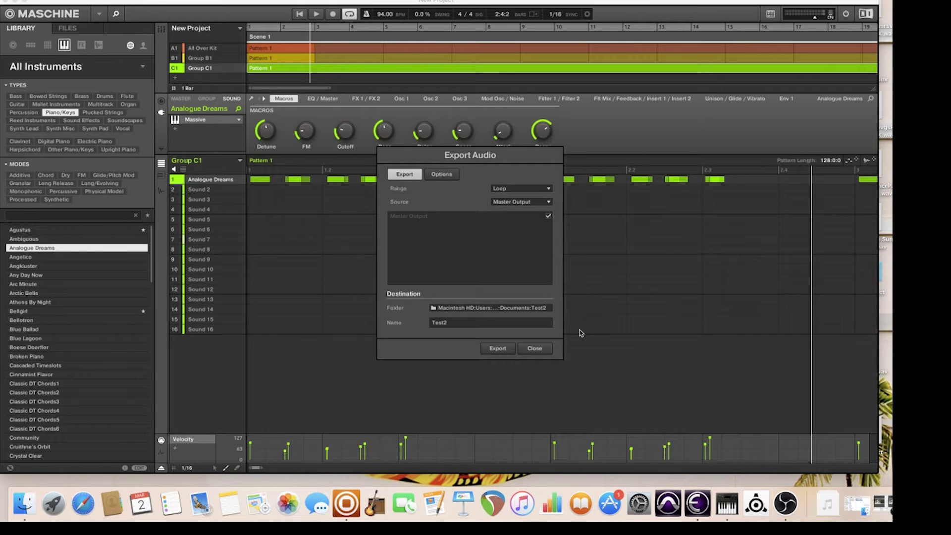
{"action": "left_click", "coordinate": [545, 350]}
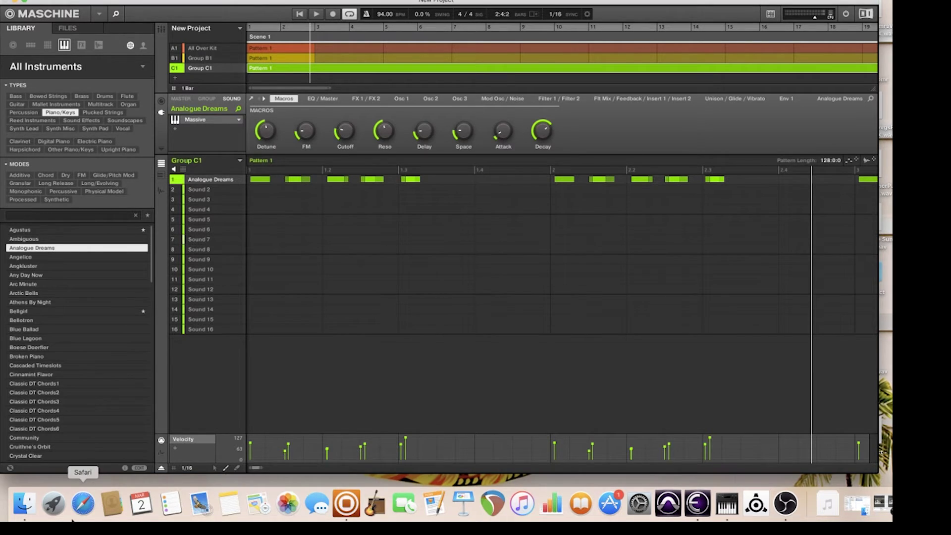
Step: Switch to Finder and open the Test2 folder in Documents
{"action": "left_click", "coordinate": [24, 504]}
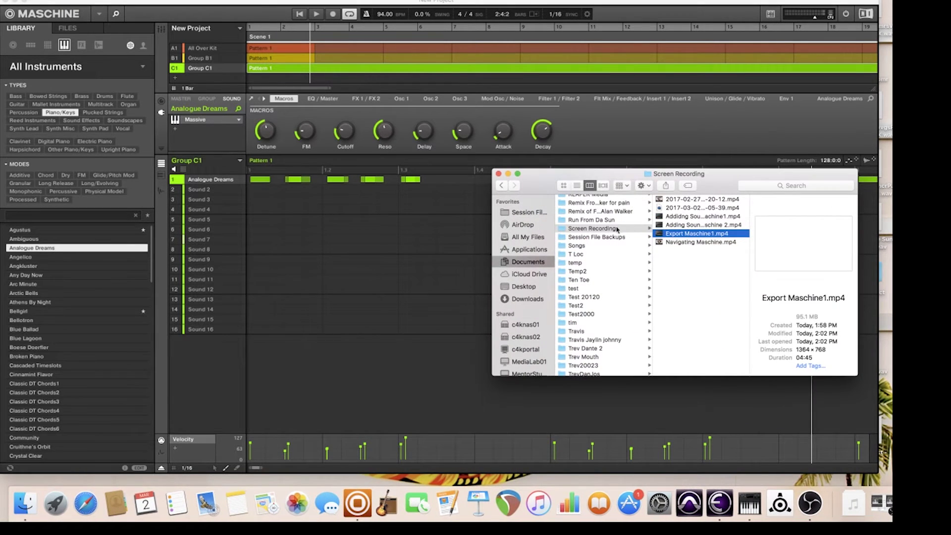
{"action": "scroll", "coordinate": [574, 268], "scroll_direction": "down", "scroll_amount": 5}
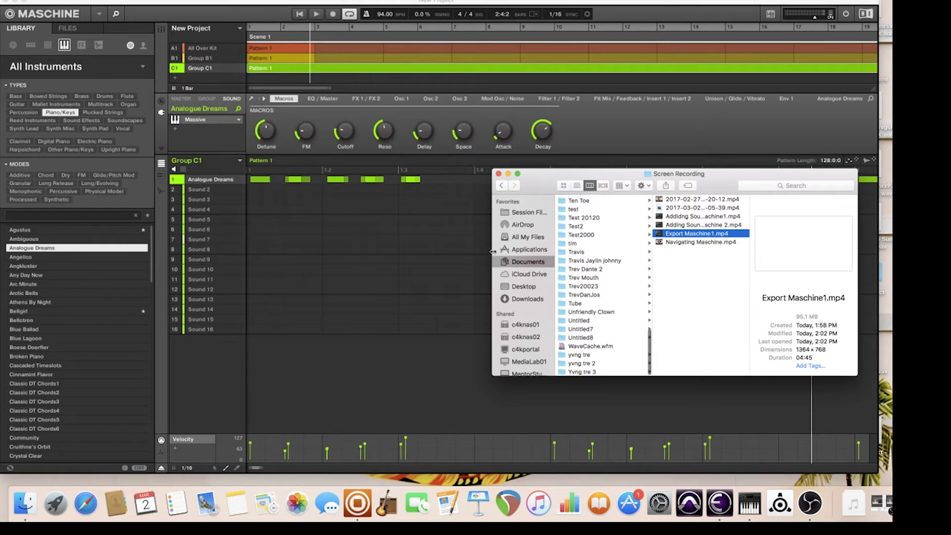
{"action": "left_click", "coordinate": [527, 262]}
{"action": "scroll", "coordinate": [592, 267], "scroll_direction": "up", "scroll_amount": 5}
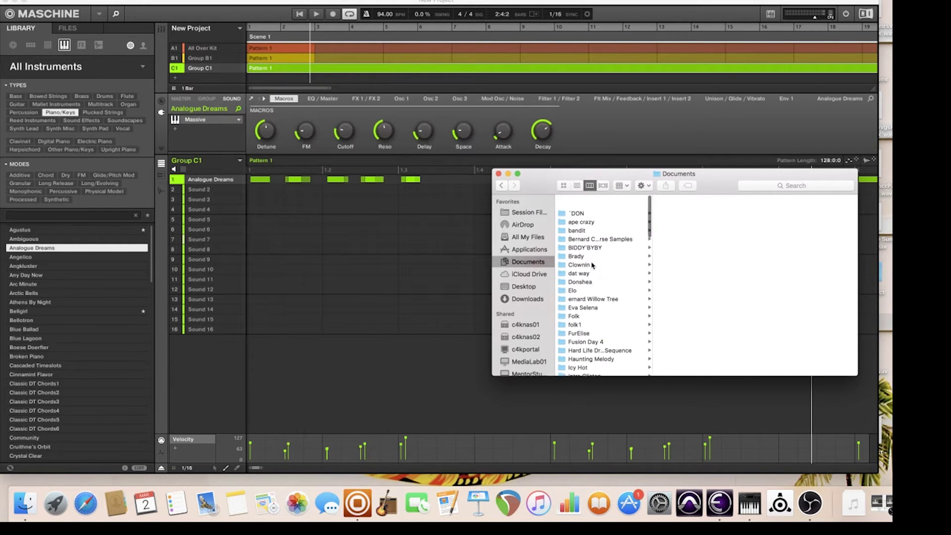
{"action": "scroll", "coordinate": [592, 266], "scroll_direction": "down", "scroll_amount": 5}
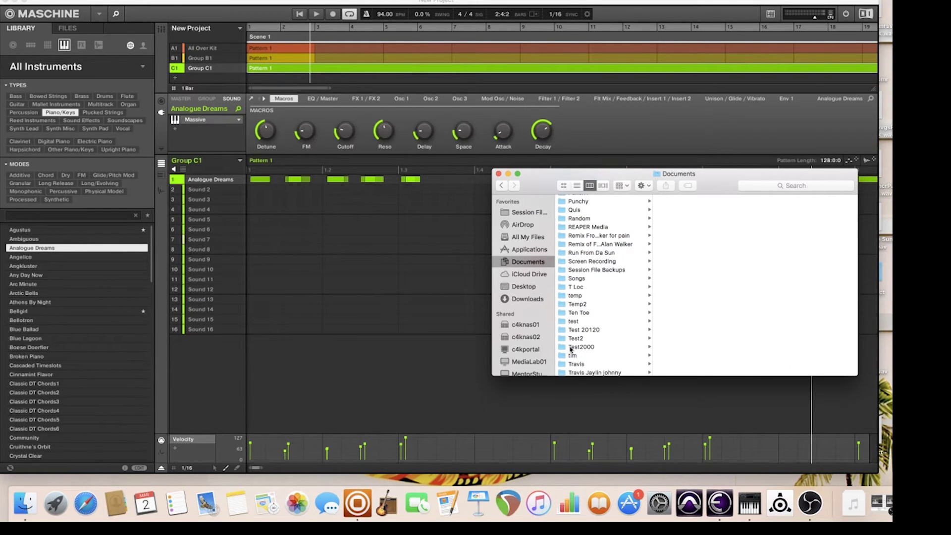
{"action": "left_click", "coordinate": [574, 339]}
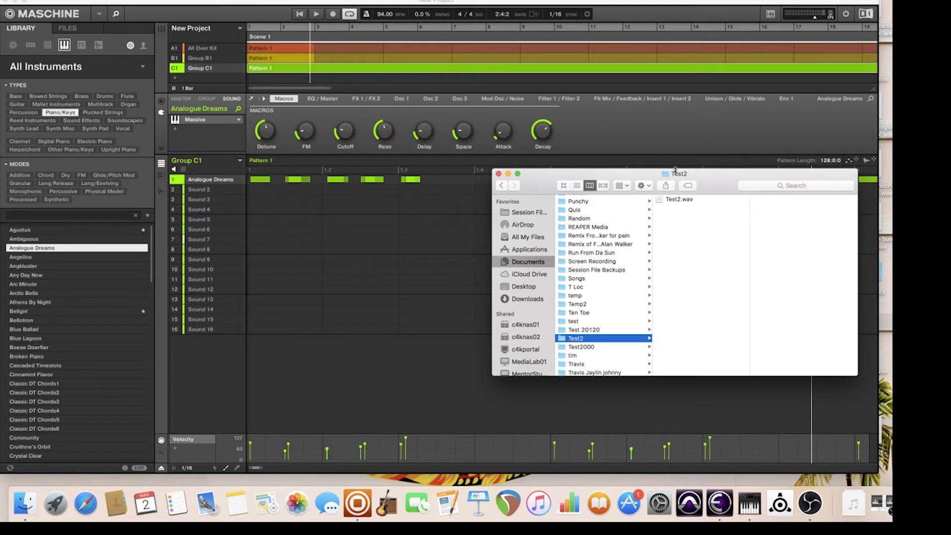
Step: Play the exported Test2.wav in iTunes to check it, and pause the playback
{"action": "left_click", "coordinate": [671, 199]}
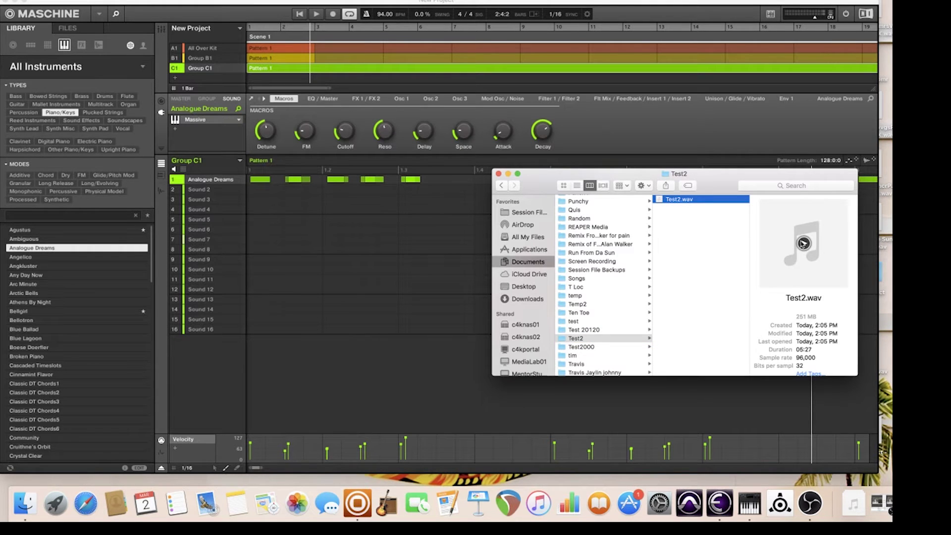
{"action": "double_click", "coordinate": [674, 200]}
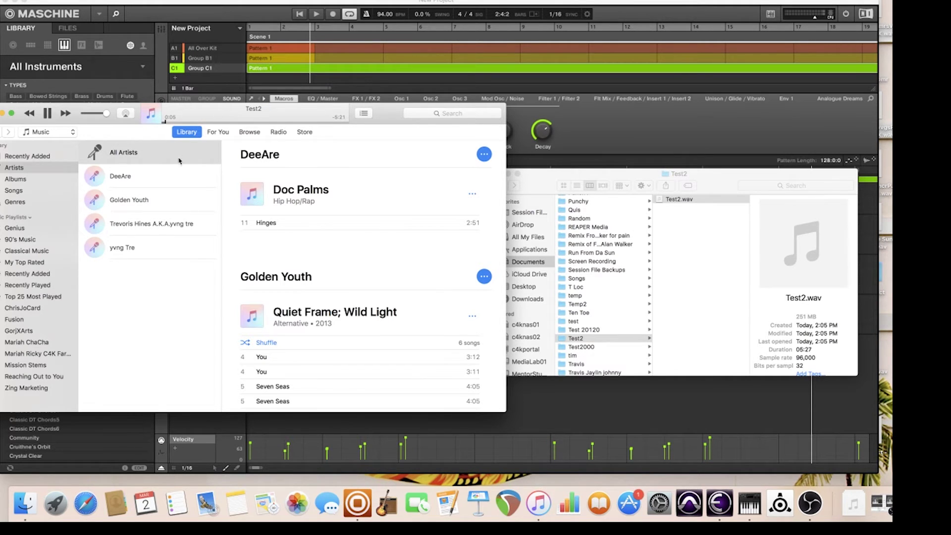
{"action": "left_click", "coordinate": [48, 114]}
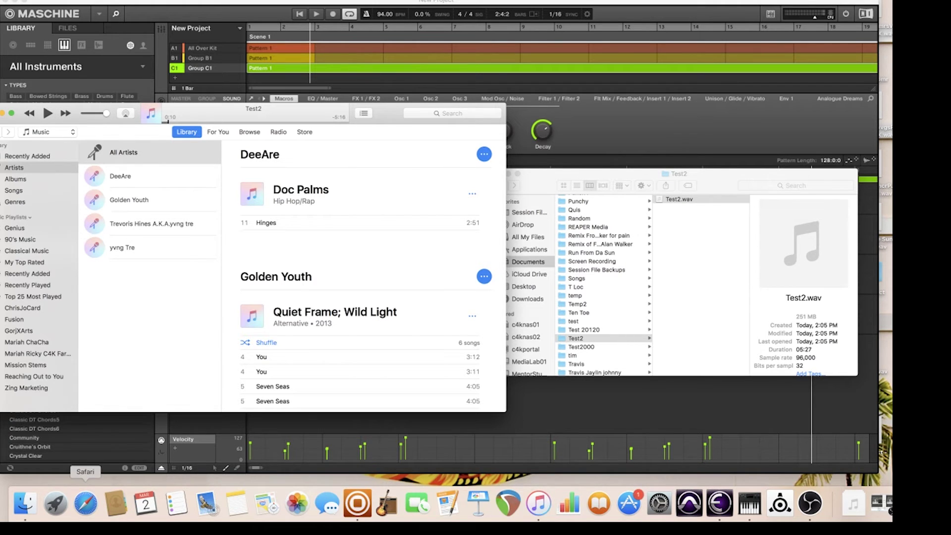
Step: Close the Finder window and the iTunes window to return to the project
{"action": "left_click", "coordinate": [25, 505]}
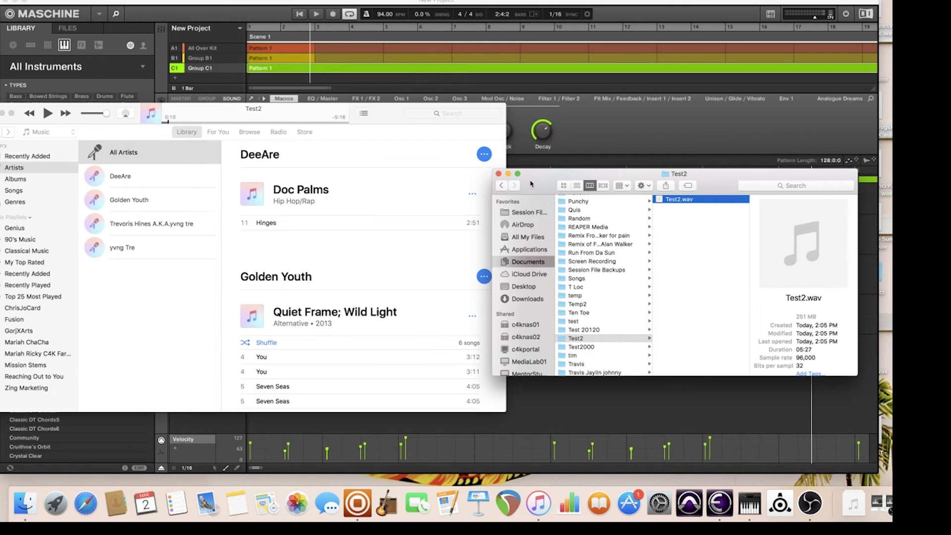
{"action": "left_click", "coordinate": [499, 176]}
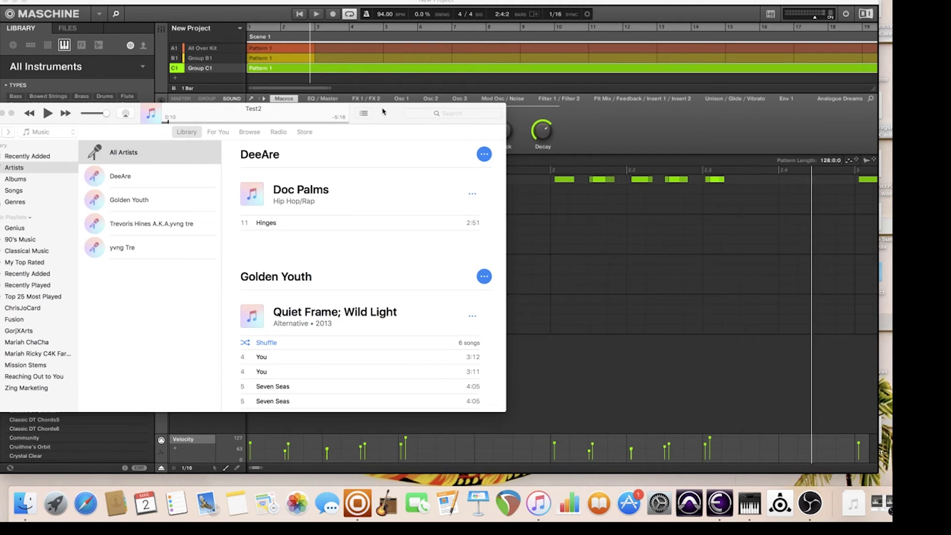
{"action": "left_click_drag", "start_coordinate": [1, 119], "coordinate": [138, 165]}
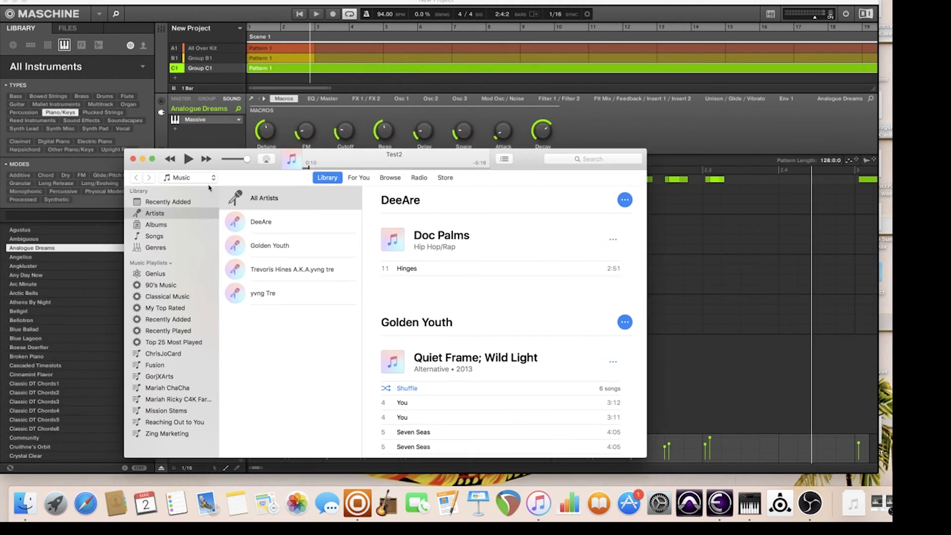
{"action": "left_click", "coordinate": [143, 160]}
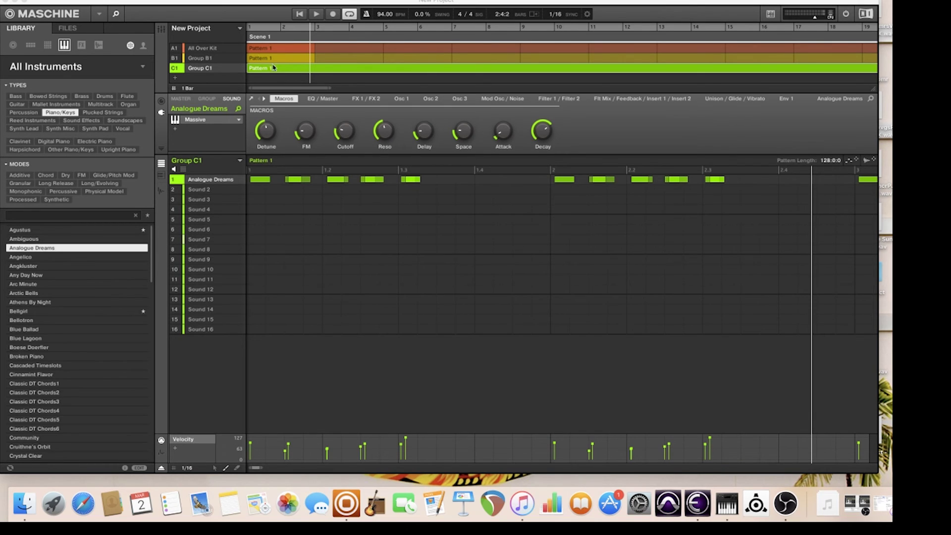
Step: Switch the library browser to samples and minimize the MASCHINE window
{"action": "left_click", "coordinate": [82, 46]}
{"action": "left_click", "coordinate": [99, 46]}
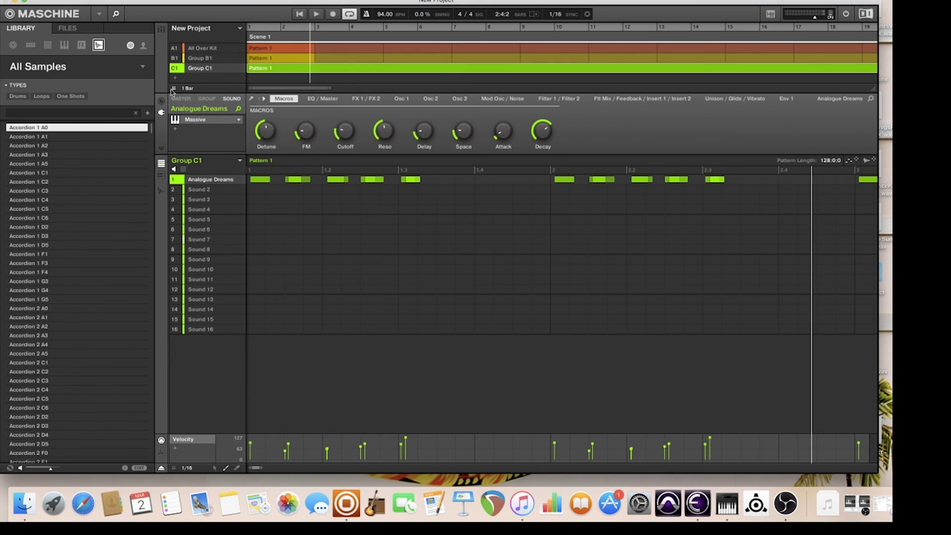
{"action": "left_click", "coordinate": [15, 4]}
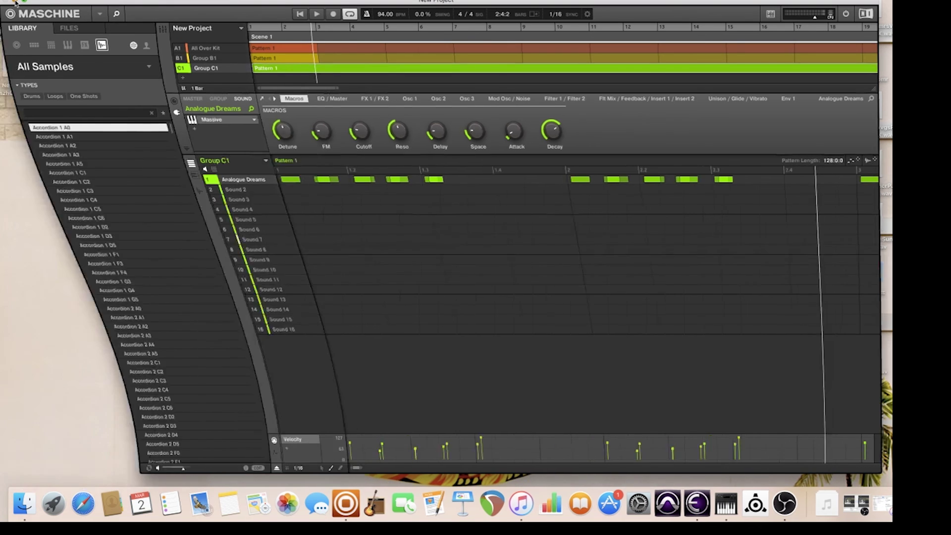